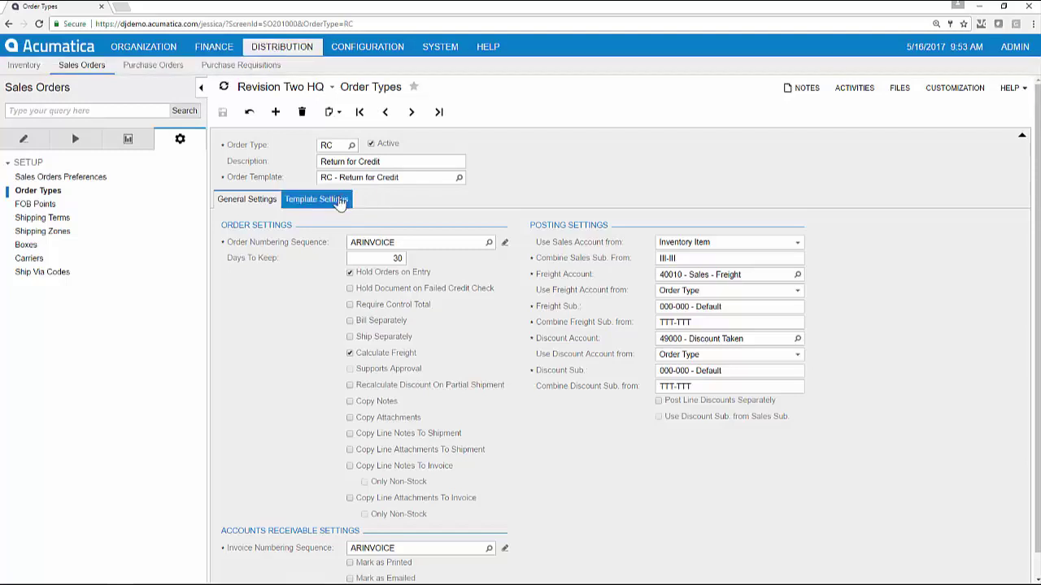
# Display the template settings of the Return for Credit order type.
pyautogui.click(339, 202)
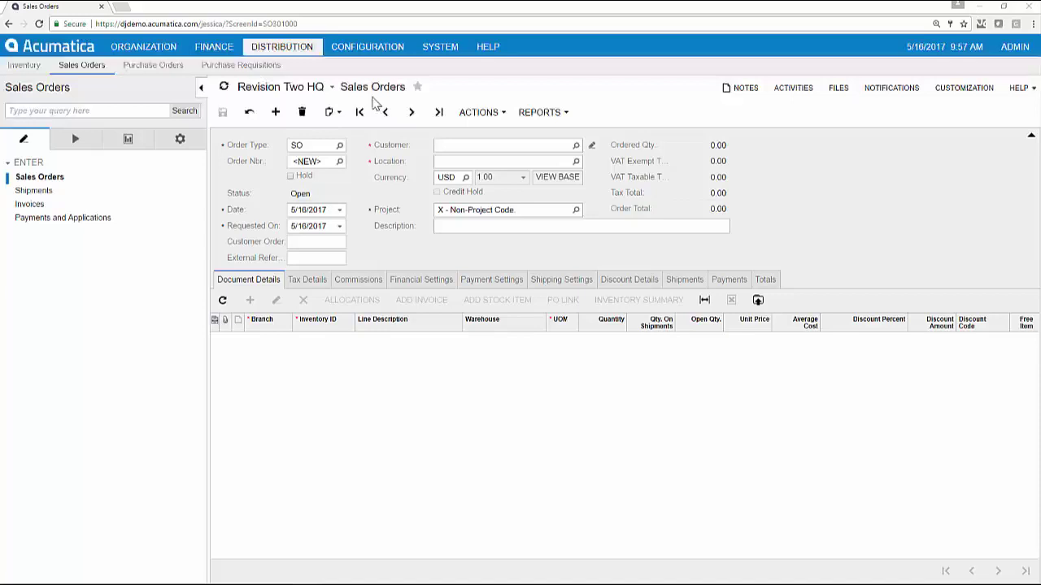
# Set the new sales order's type to RC (Return for Credit) and its customer to USA Bartending School.
pyautogui.click(340, 145)
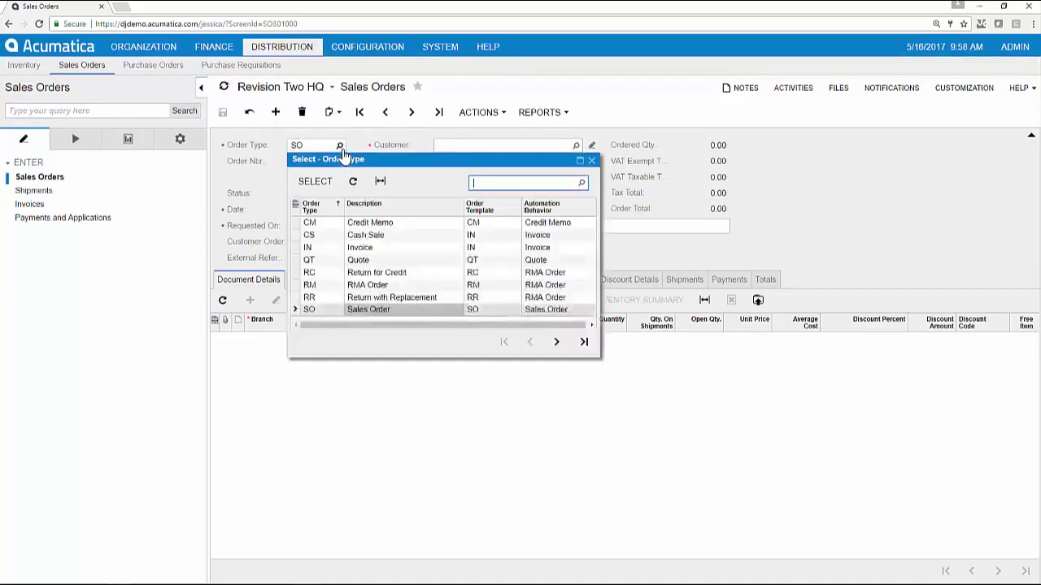
pyautogui.click(397, 272)
pyautogui.doubleClick(397, 279)
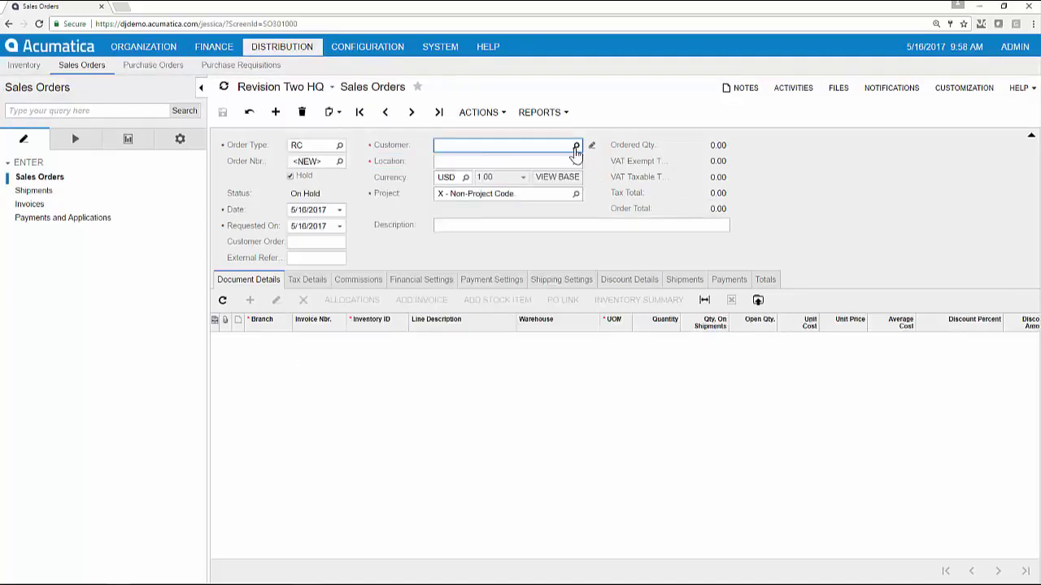
pyautogui.click(575, 144)
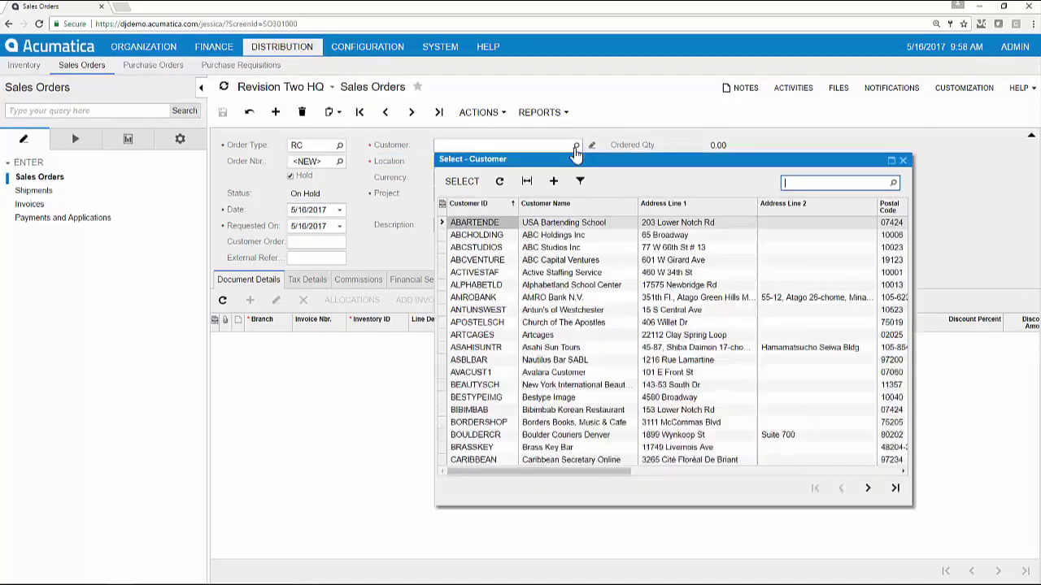
pyautogui.doubleClick(474, 221)
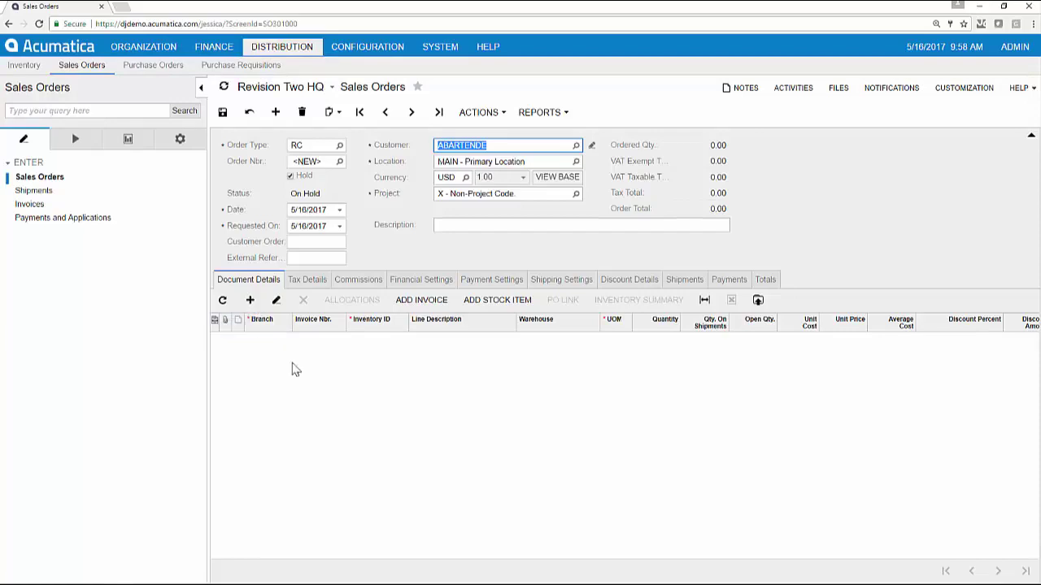
# Add the FOODCOLA12 line from one of the customer's earlier invoices to the return order.
pyautogui.click(422, 300)
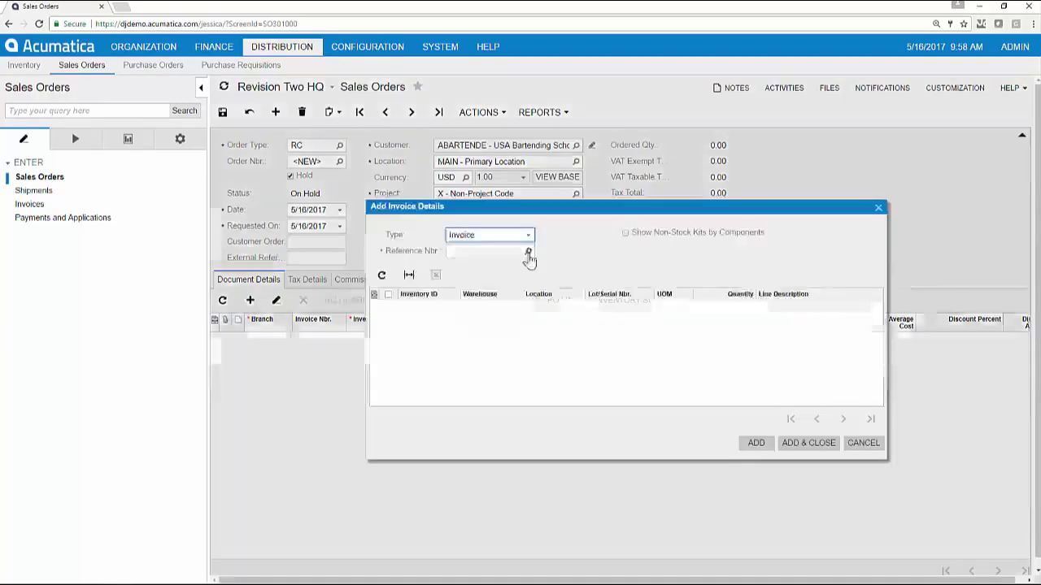
pyautogui.click(528, 252)
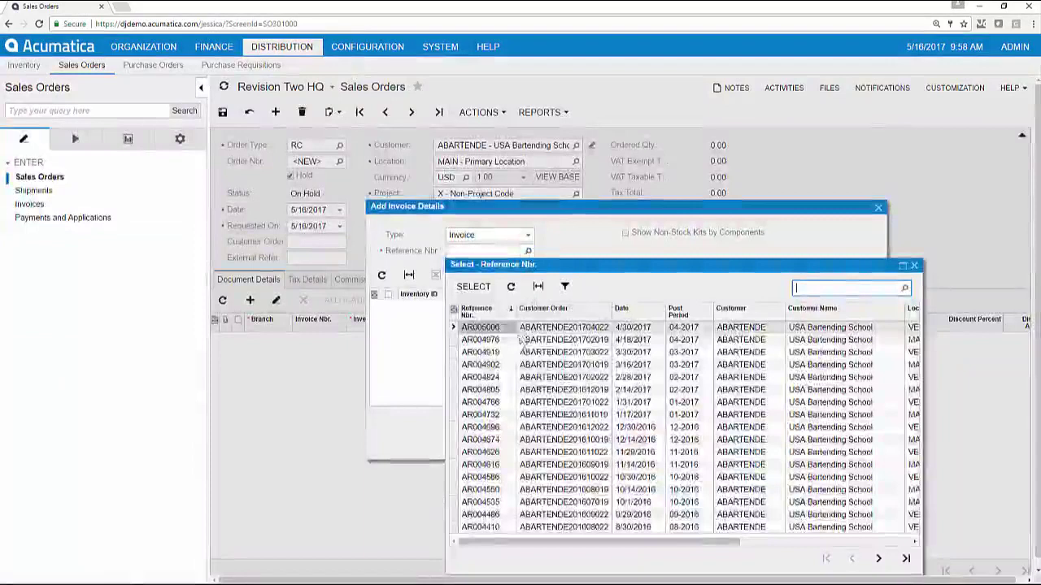
pyautogui.doubleClick(520, 377)
pyautogui.click(388, 306)
pyautogui.click(805, 444)
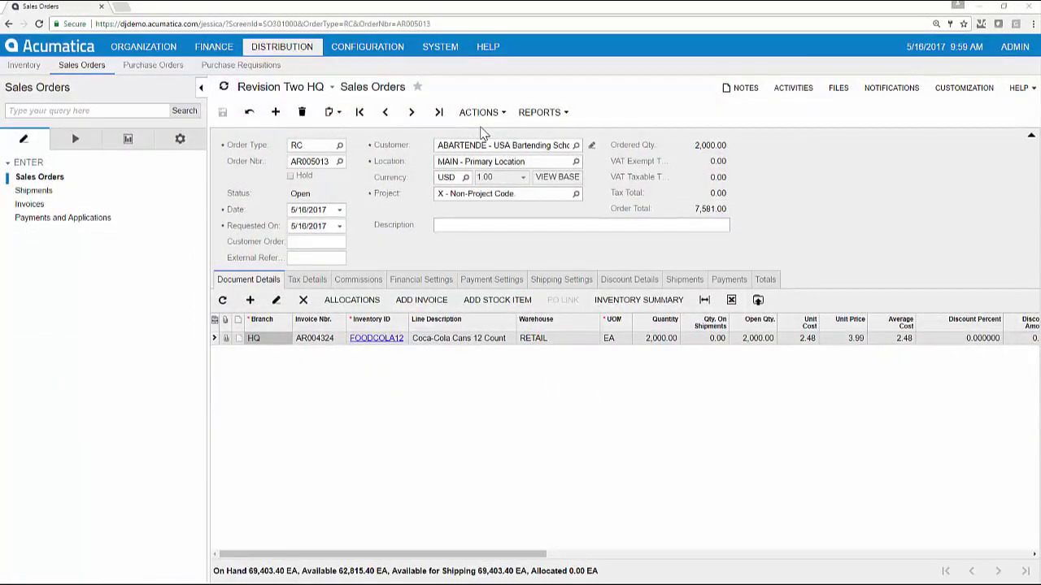
# Create a receipt from the return for credit order and prepare an invoice from the receipt shipment.
pyautogui.click(480, 112)
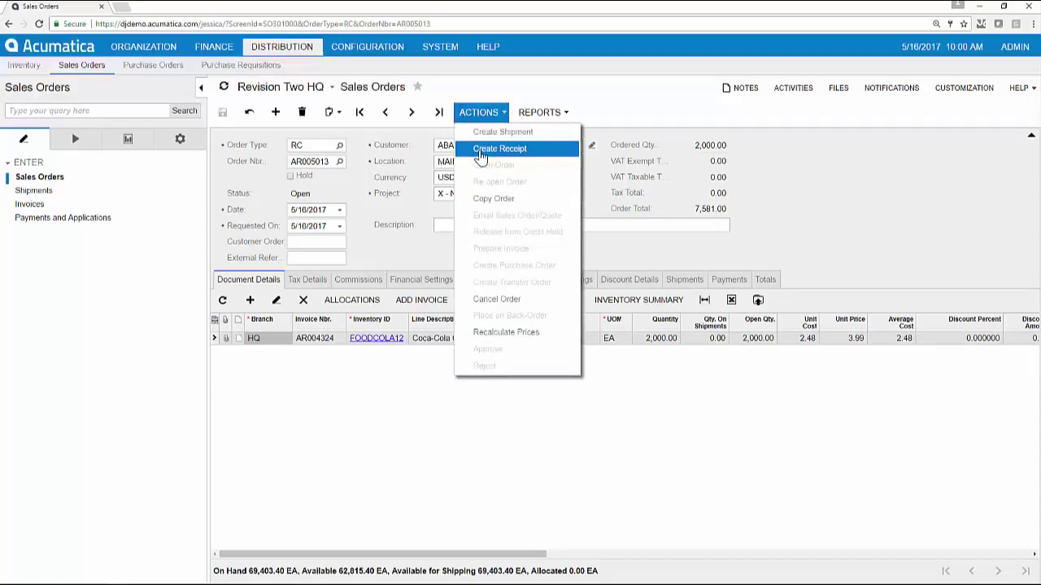
pyautogui.click(480, 152)
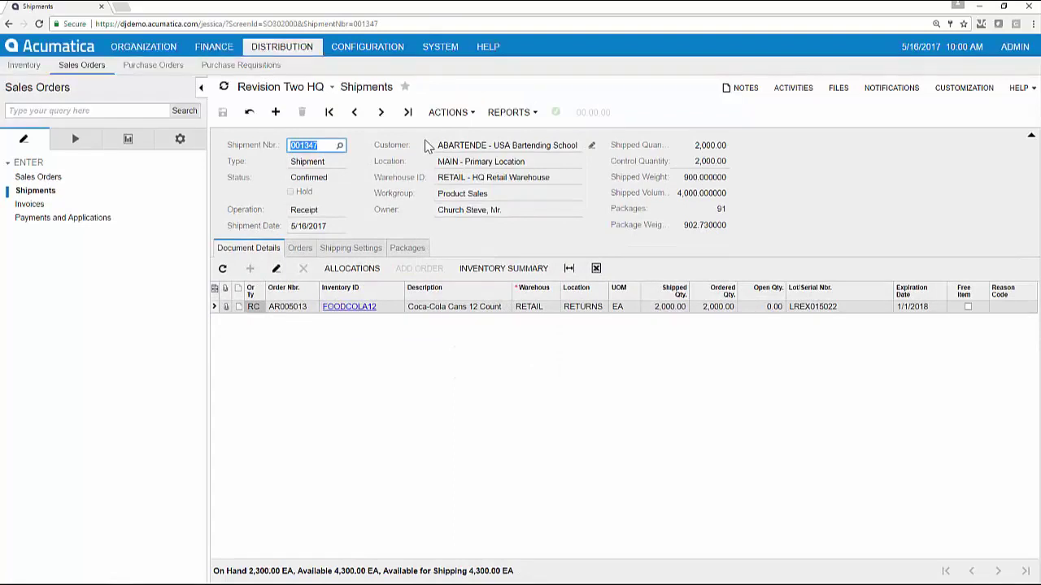
pyautogui.click(448, 112)
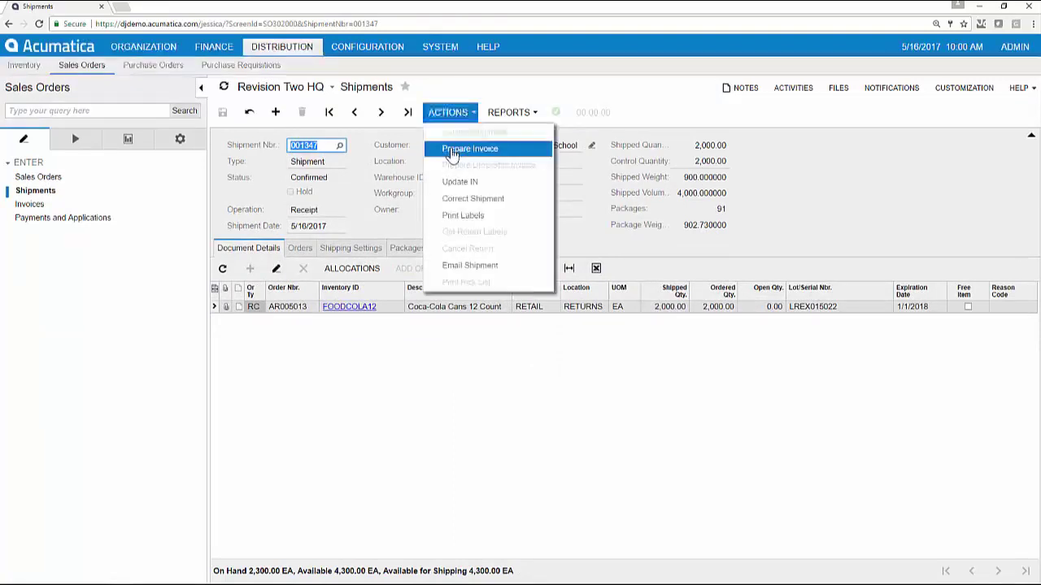
pyautogui.click(452, 151)
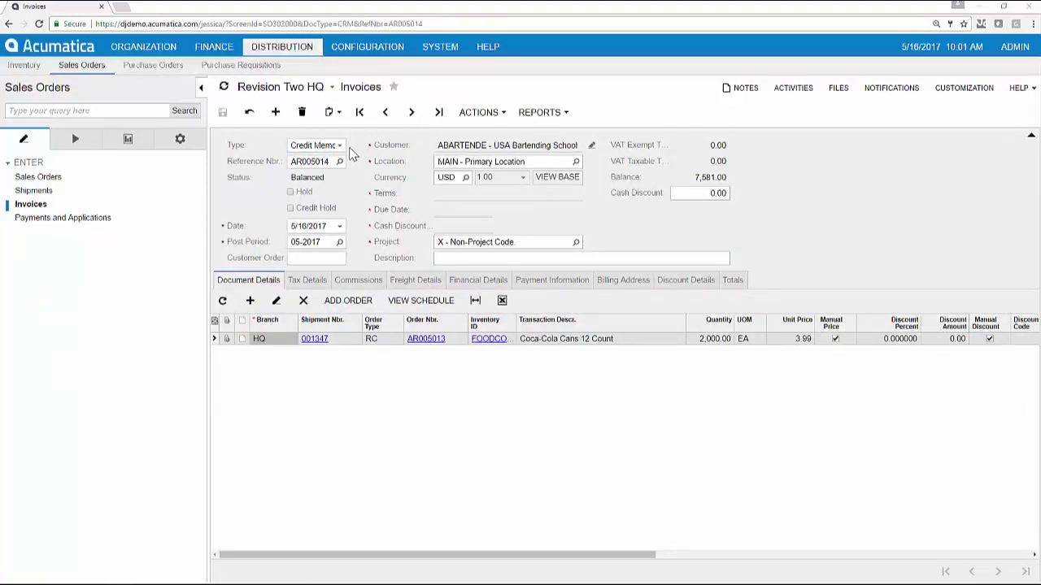
# Release the credit memo and post it to inventory.
pyautogui.click(478, 114)
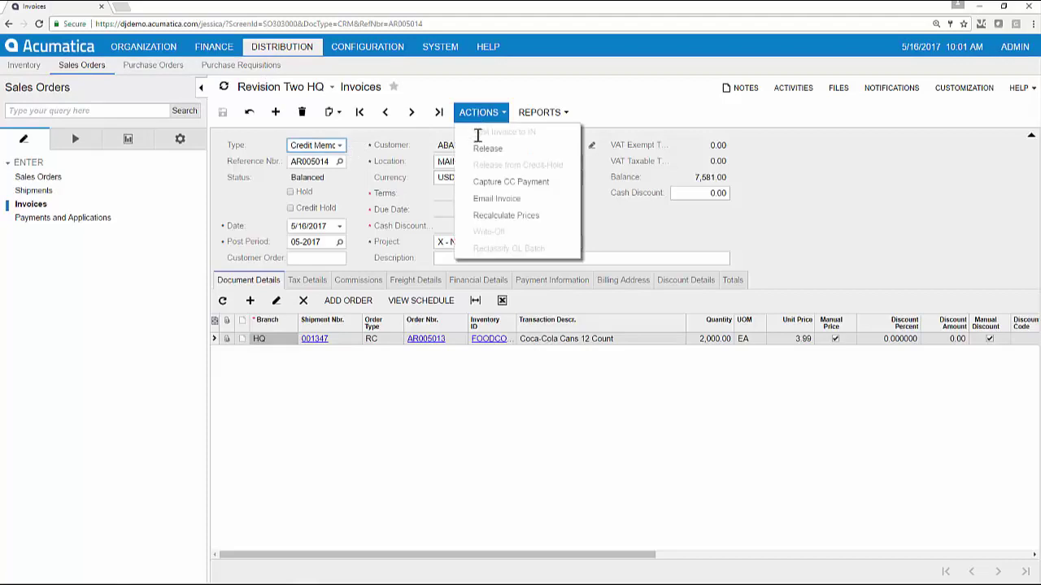
pyautogui.click(485, 150)
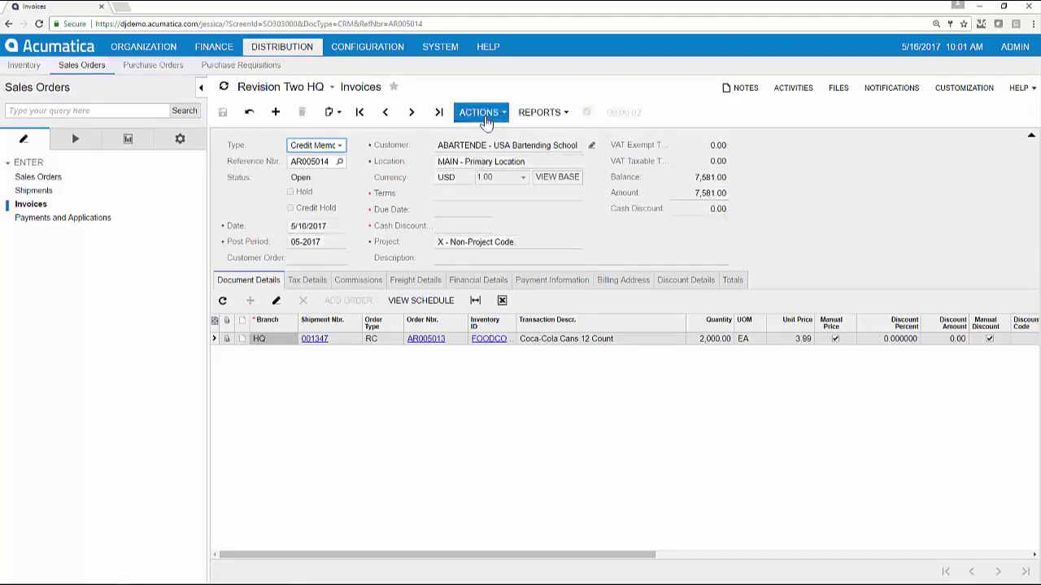
pyautogui.click(486, 116)
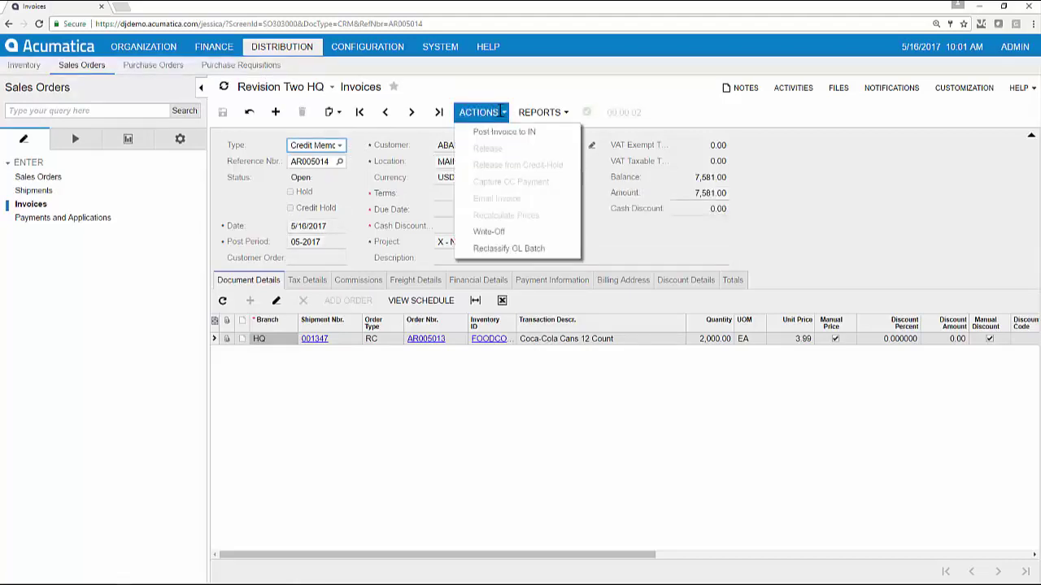
pyautogui.click(543, 112)
pyautogui.click(528, 133)
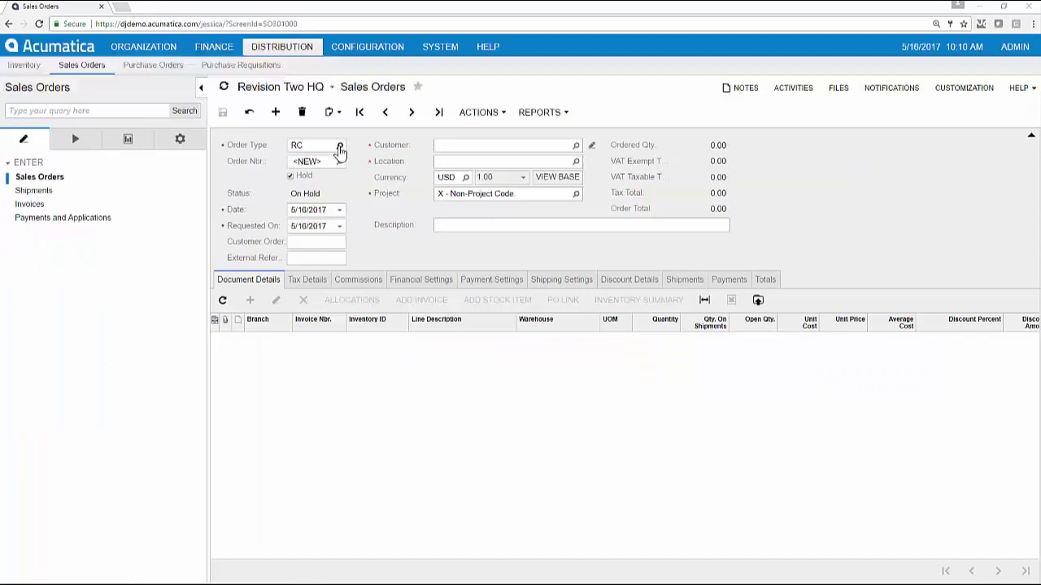
# Set up a new RR (Return with Replacement) order for USA Bartending School and open the selection of invoice details to add.
pyautogui.click(339, 146)
pyautogui.doubleClick(369, 297)
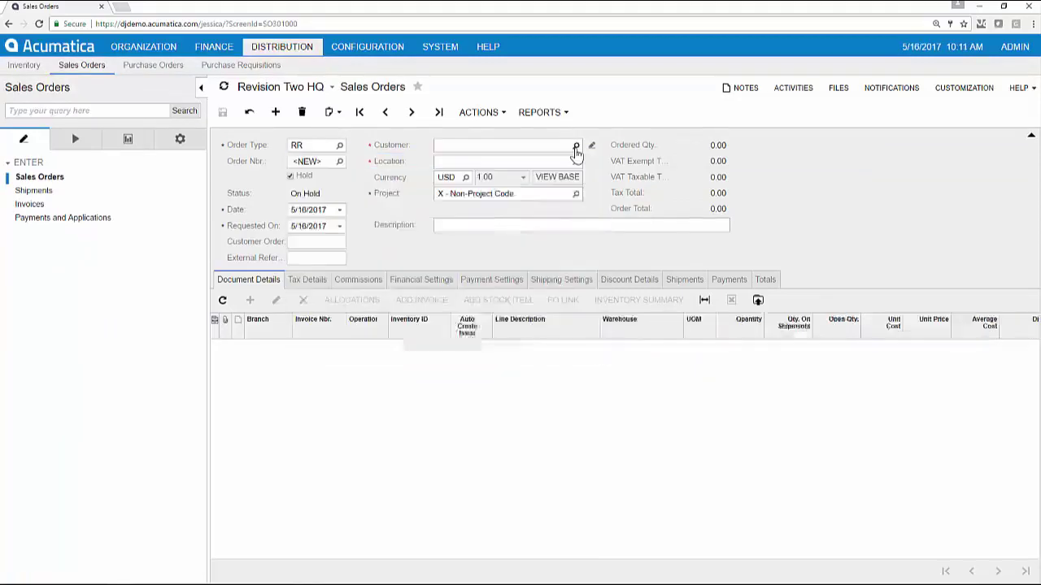
pyautogui.click(575, 145)
pyautogui.doubleClick(526, 223)
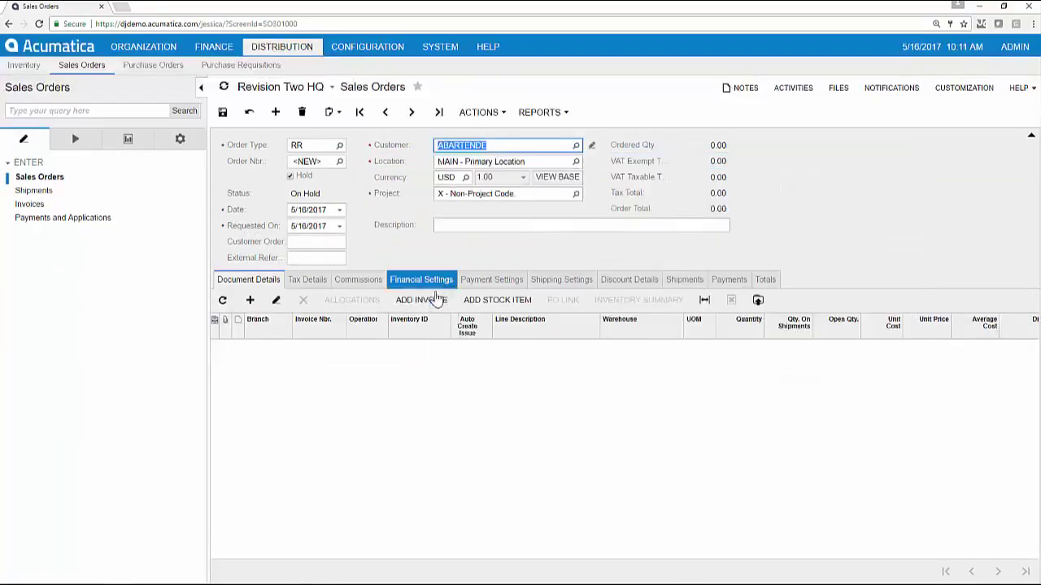
pyautogui.click(421, 300)
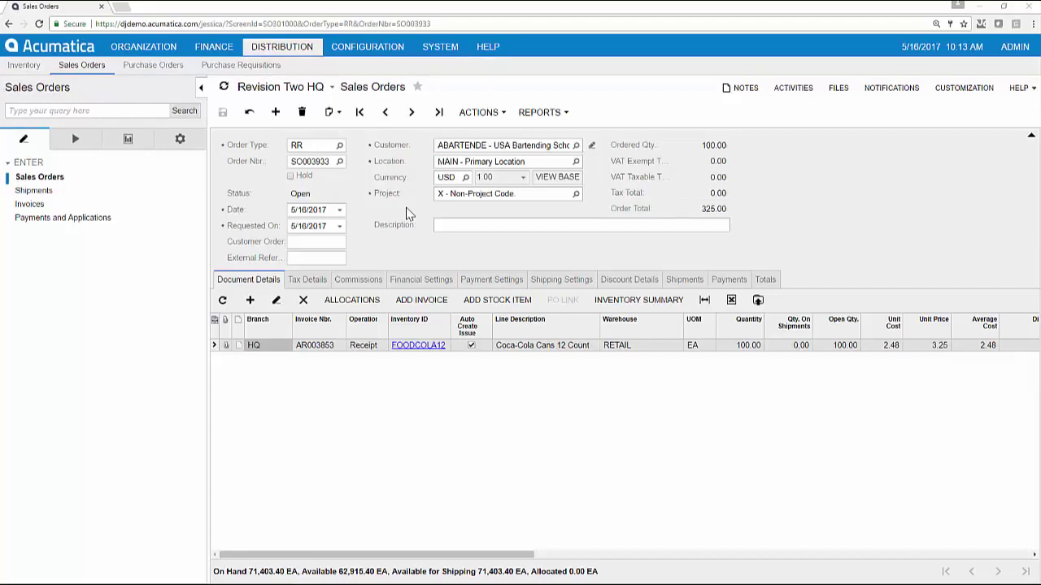
# Create a receipt from the return with replacement order.
pyautogui.click(481, 113)
pyautogui.click(488, 151)
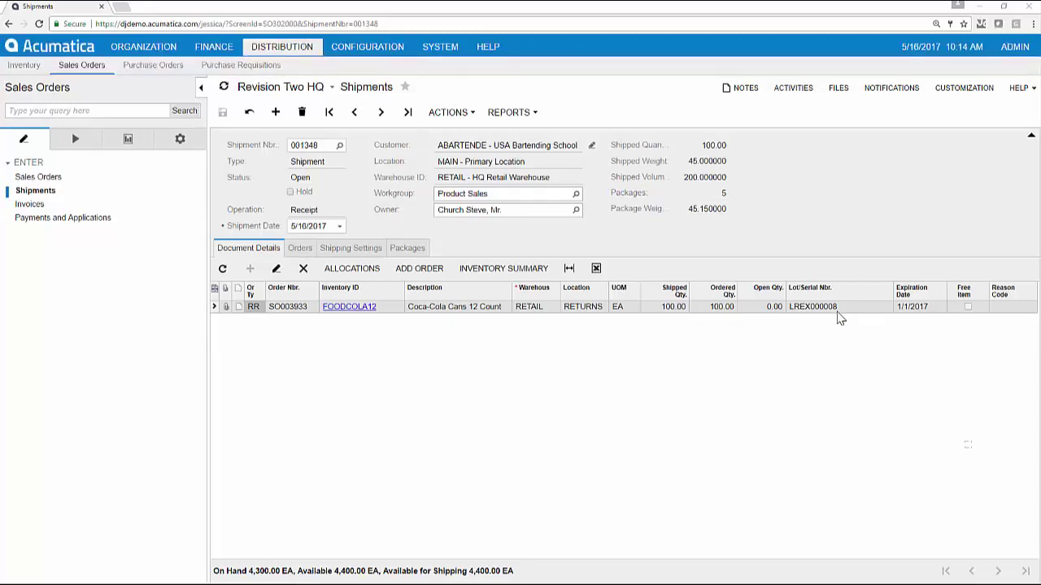
# Open the RR sales order linked in the shipment's orders and create a shipment for the replacement goods.
pyautogui.click(300, 248)
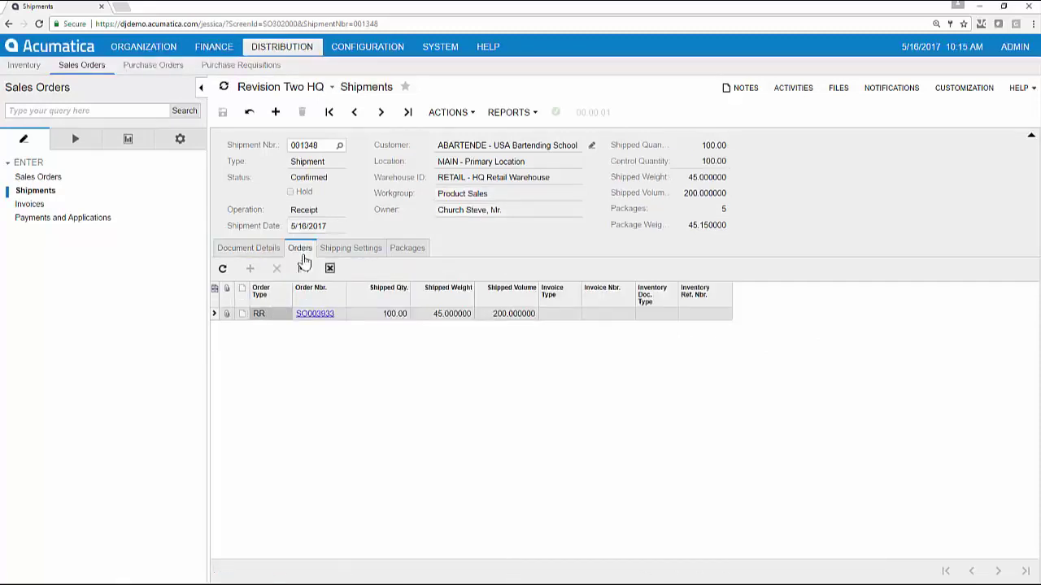
pyautogui.click(313, 315)
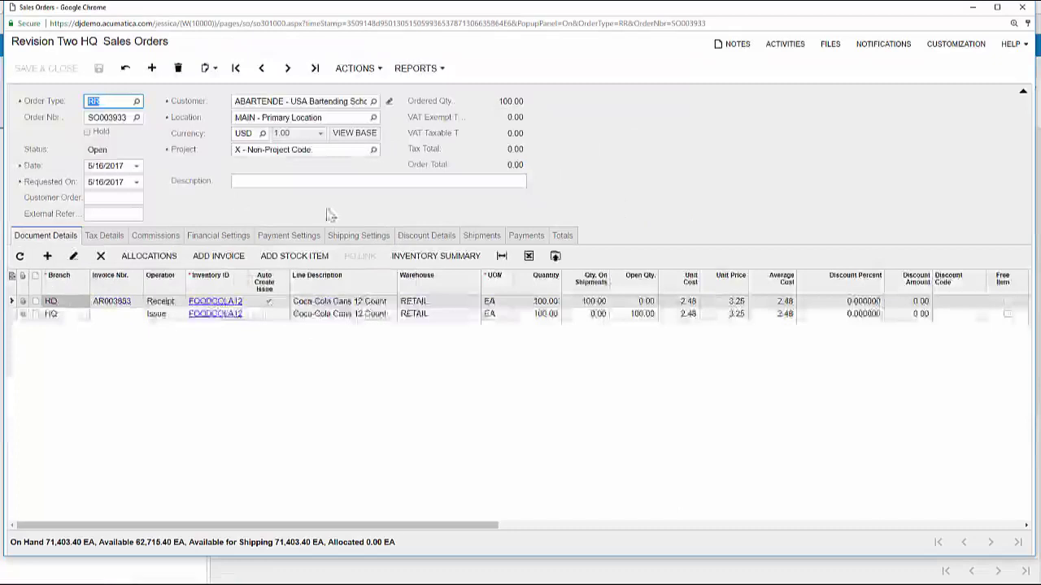
pyautogui.click(356, 69)
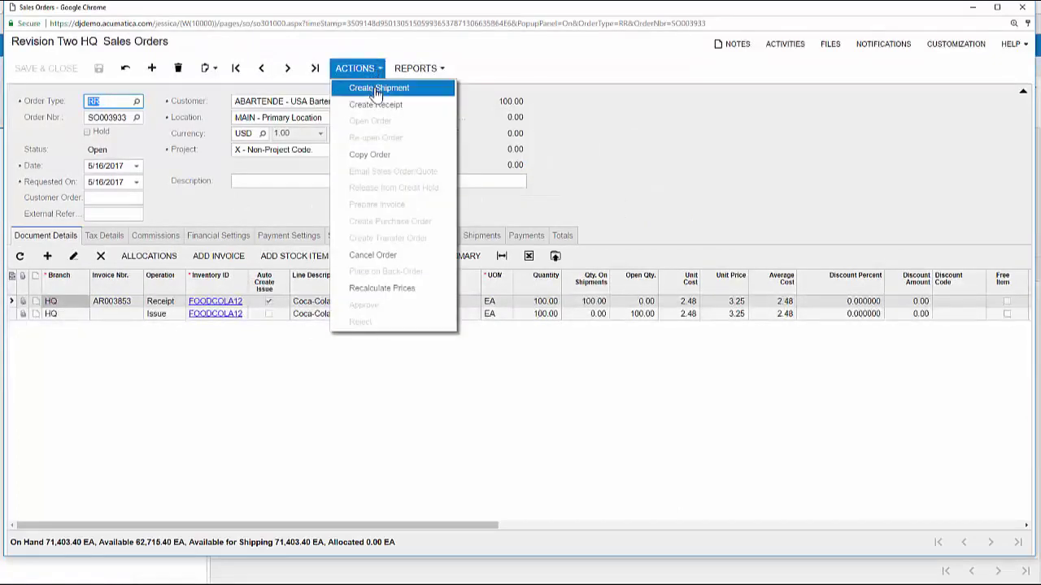
pyautogui.click(377, 89)
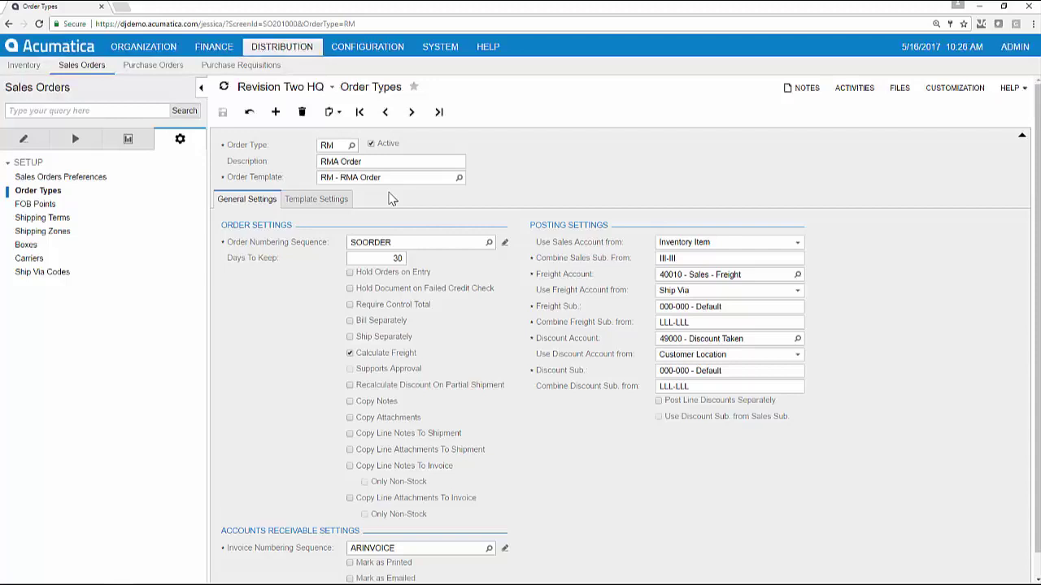
# Display the template settings of the RMA Order type.
pyautogui.click(348, 200)
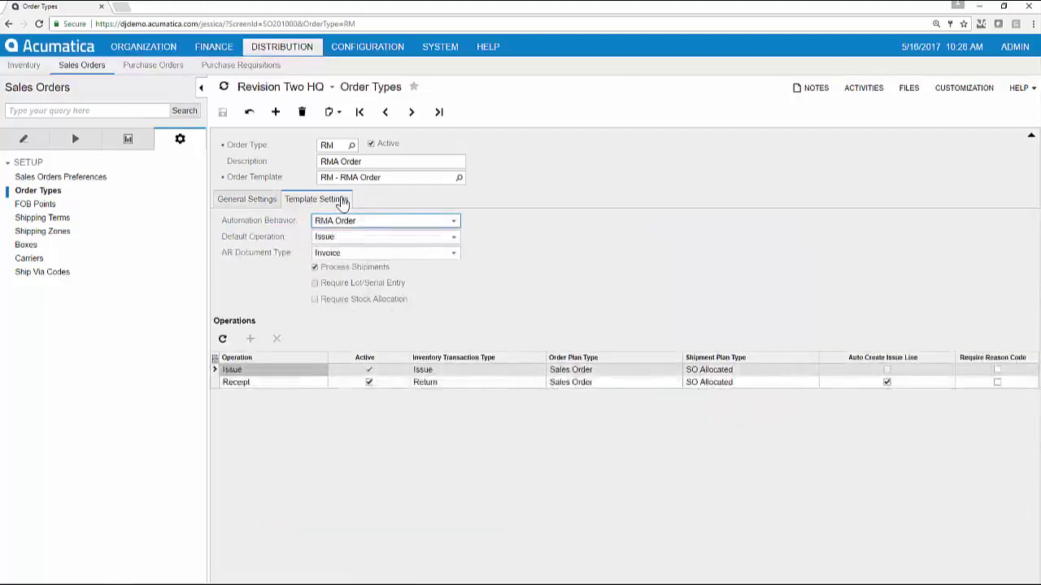